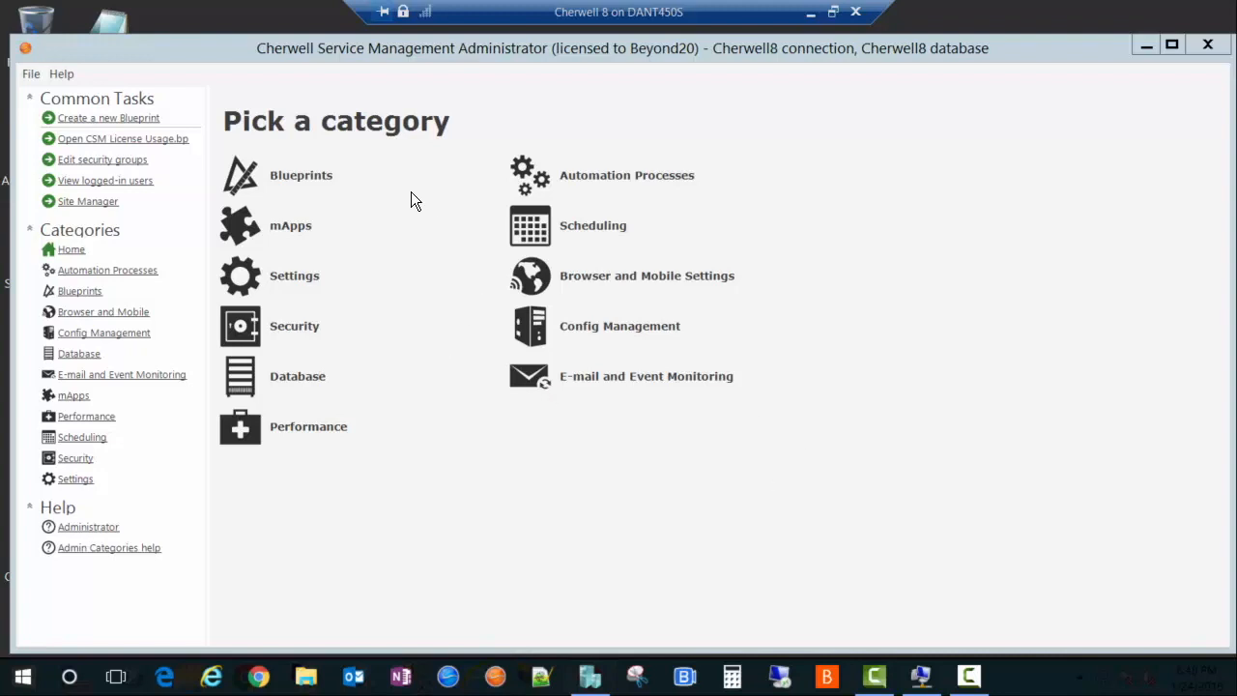
Step: Start applying a mApp using the JIRA Integration.mApp file from the Cherwell JIRA Integration folder
click(286, 228)
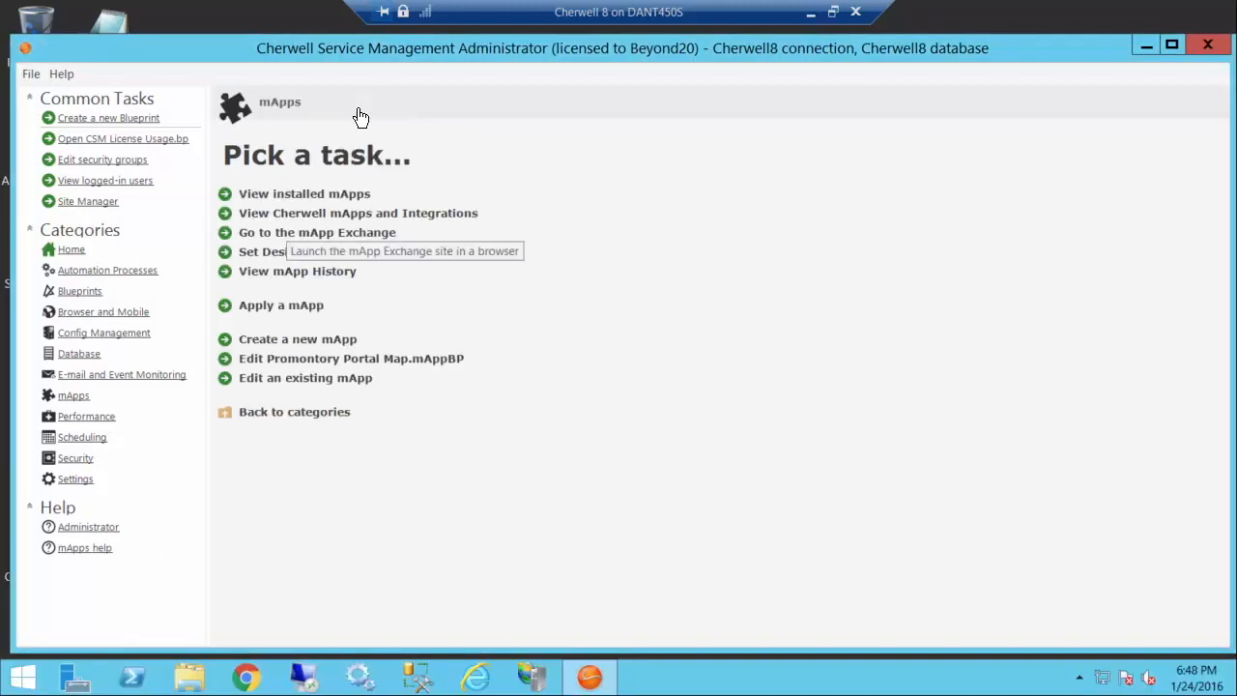
click(276, 306)
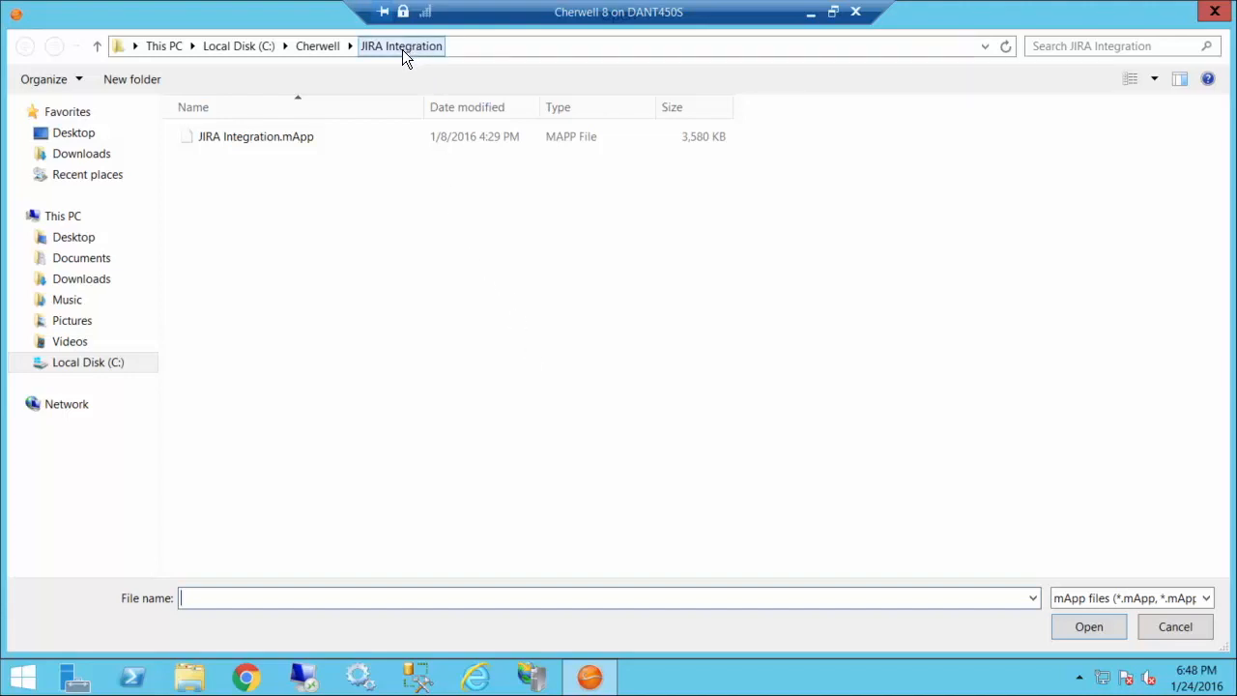
double_click(208, 137)
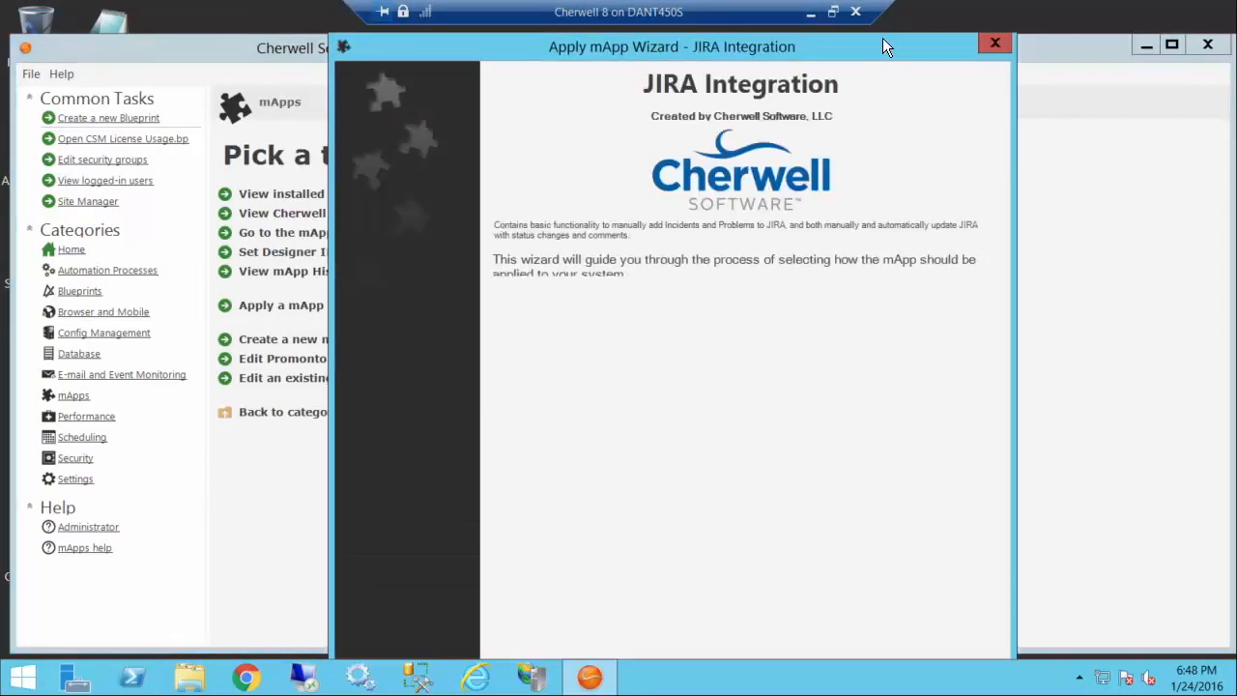
mouse_move(882, 47)
mouse_down()
mouse_move(884, 152)
mouse_move(868, 64)
mouse_up()
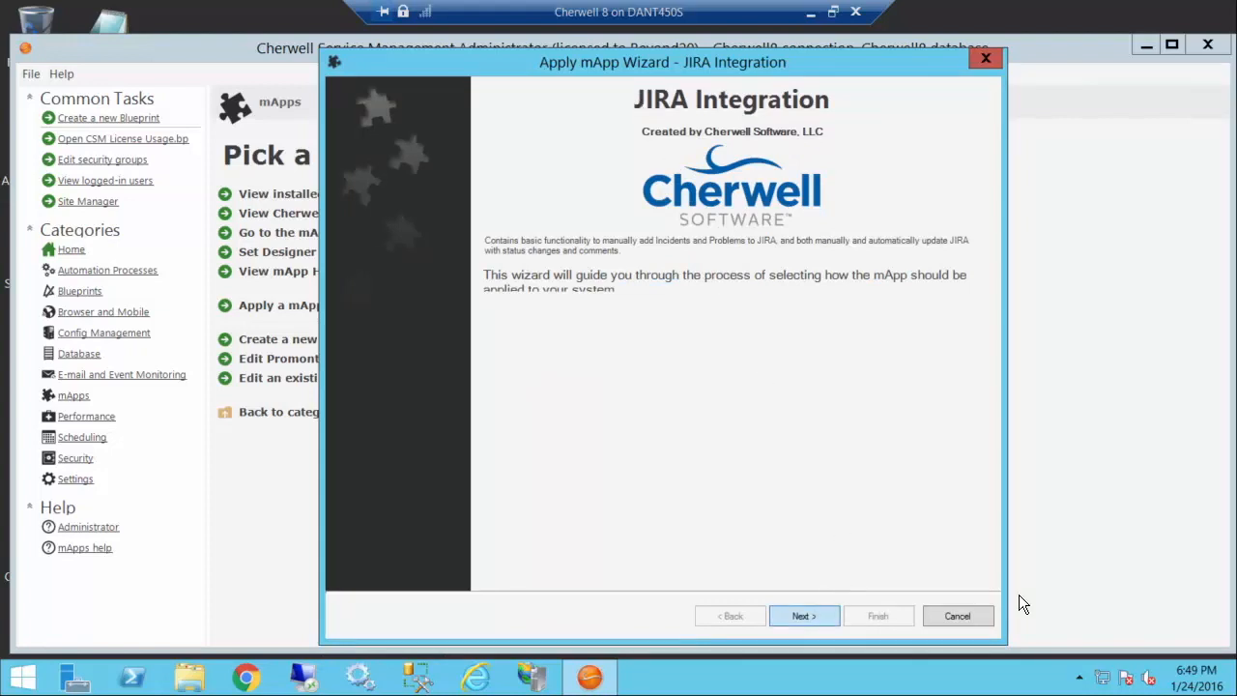
Step: Accept the mApp licence terms and have the merge make reasonable decisions but ask if unsure
key(Return)
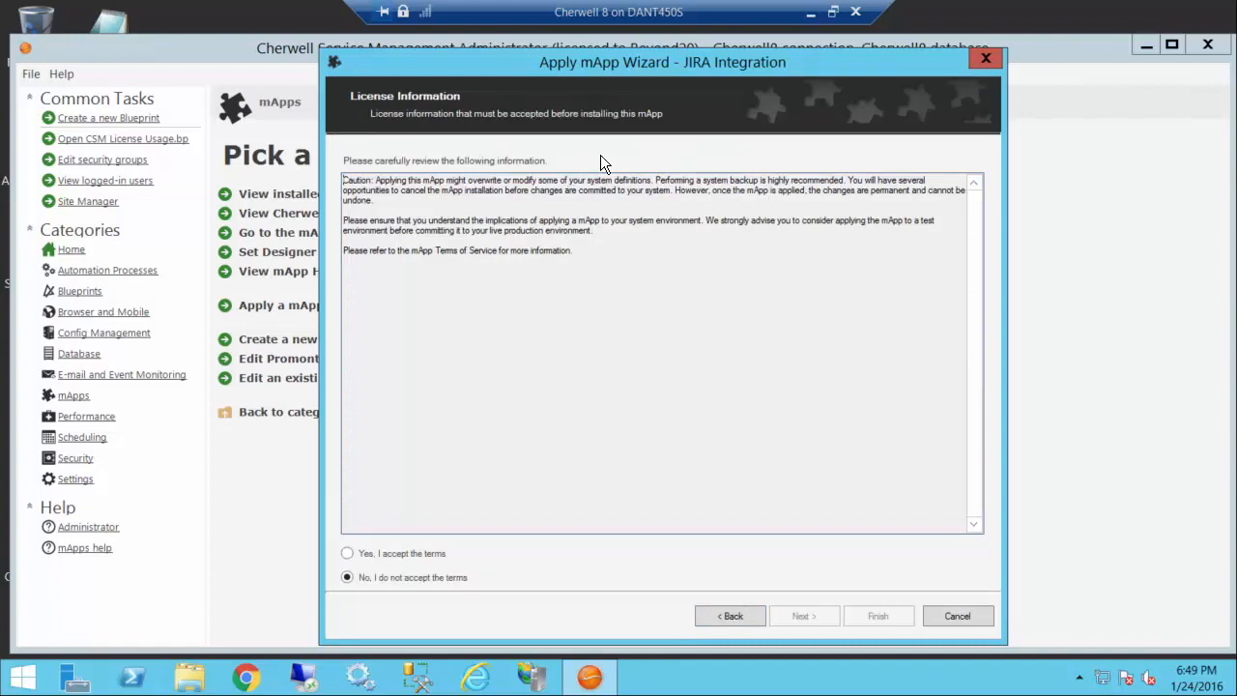
click(353, 555)
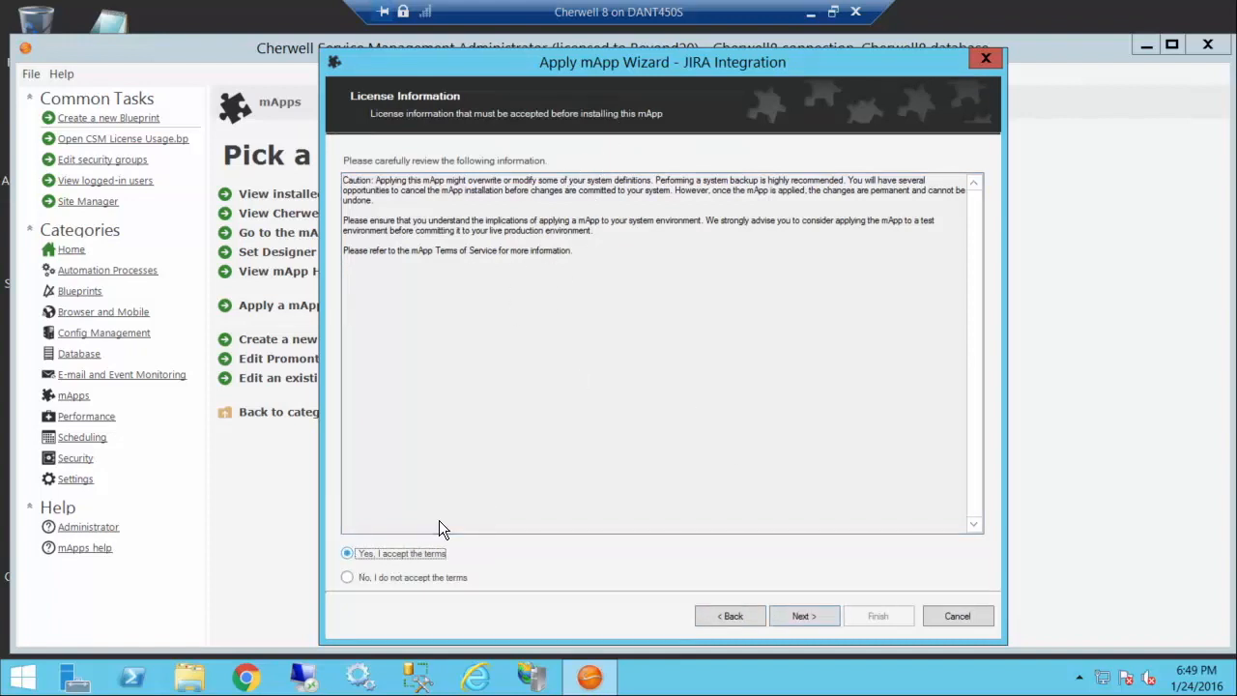
click(803, 616)
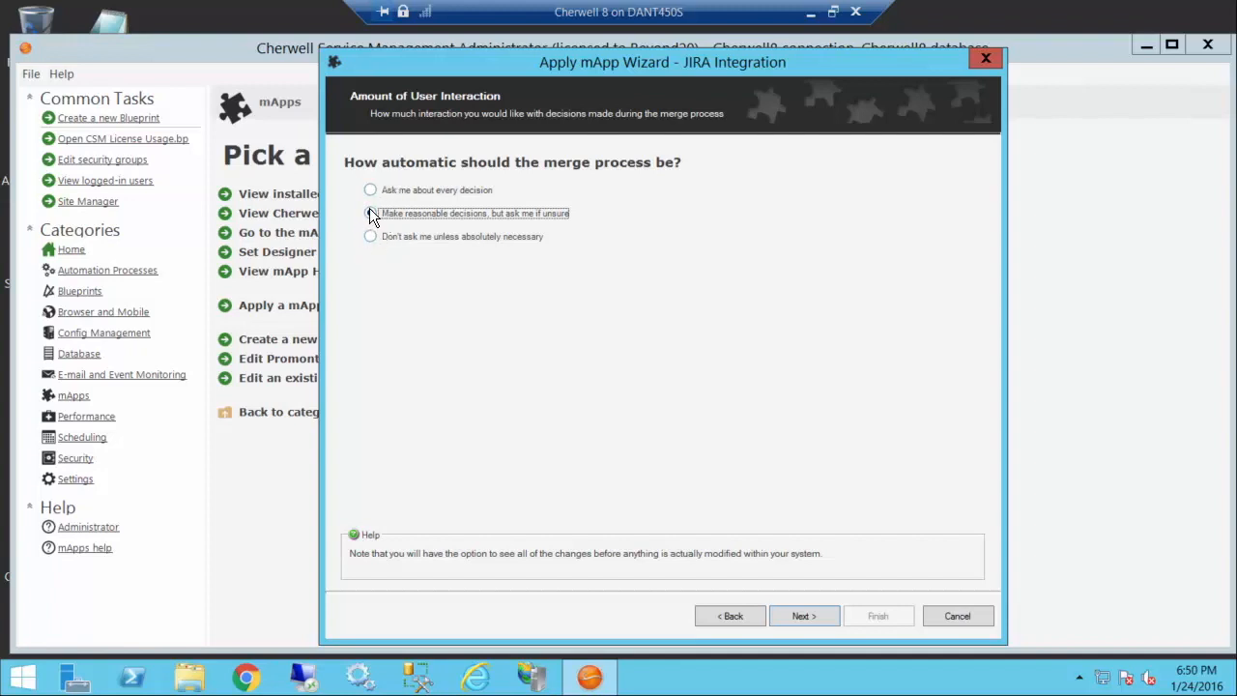
click(803, 616)
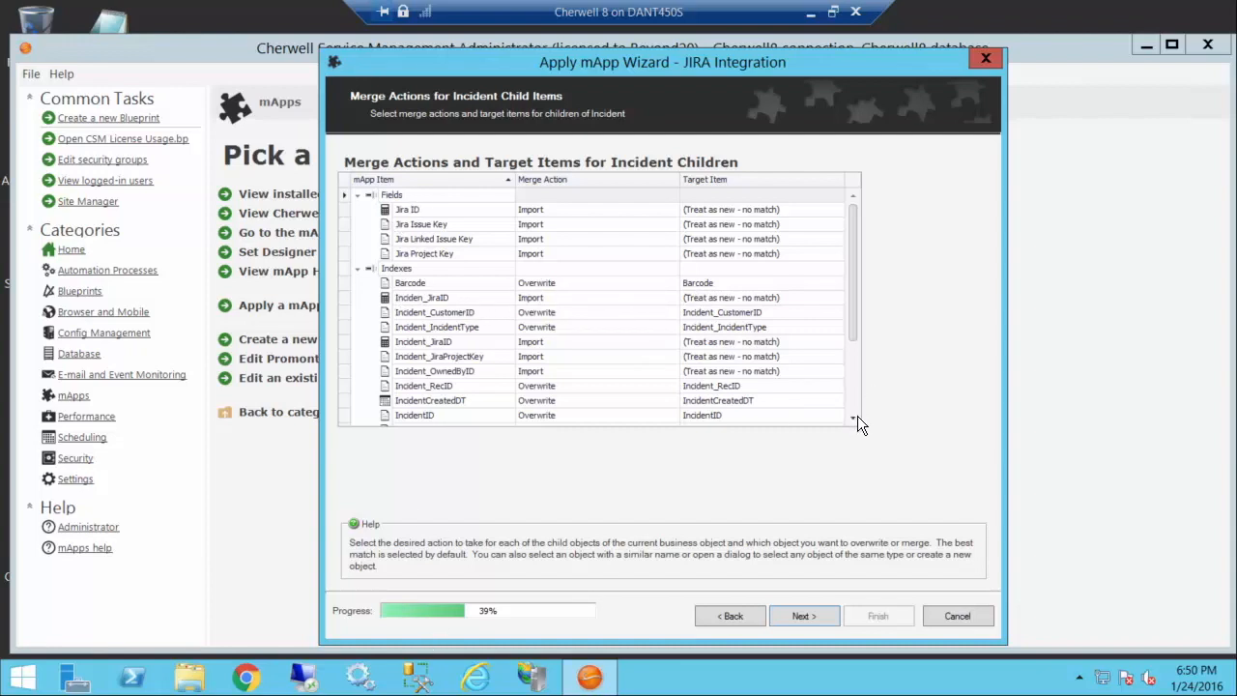
Step: Review and accept the proposed merge actions and target items for the Incident and Problem child items
scroll(857, 416, down, 3)
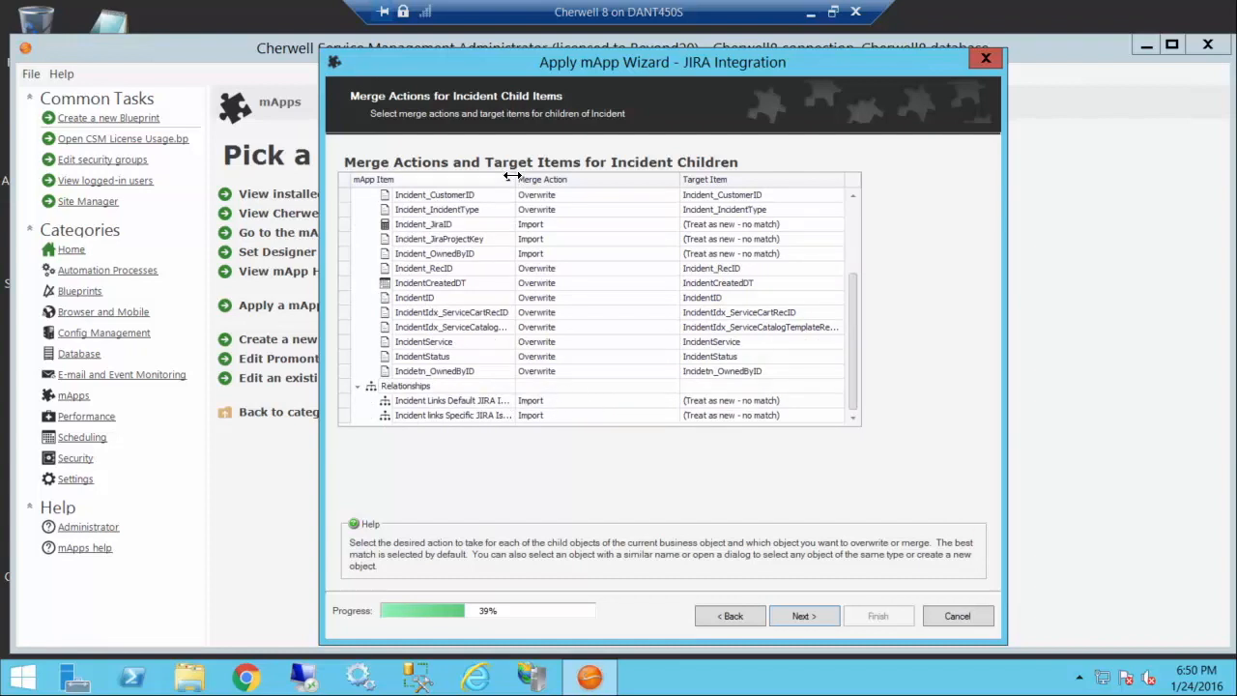
drag(516, 179, 572, 181)
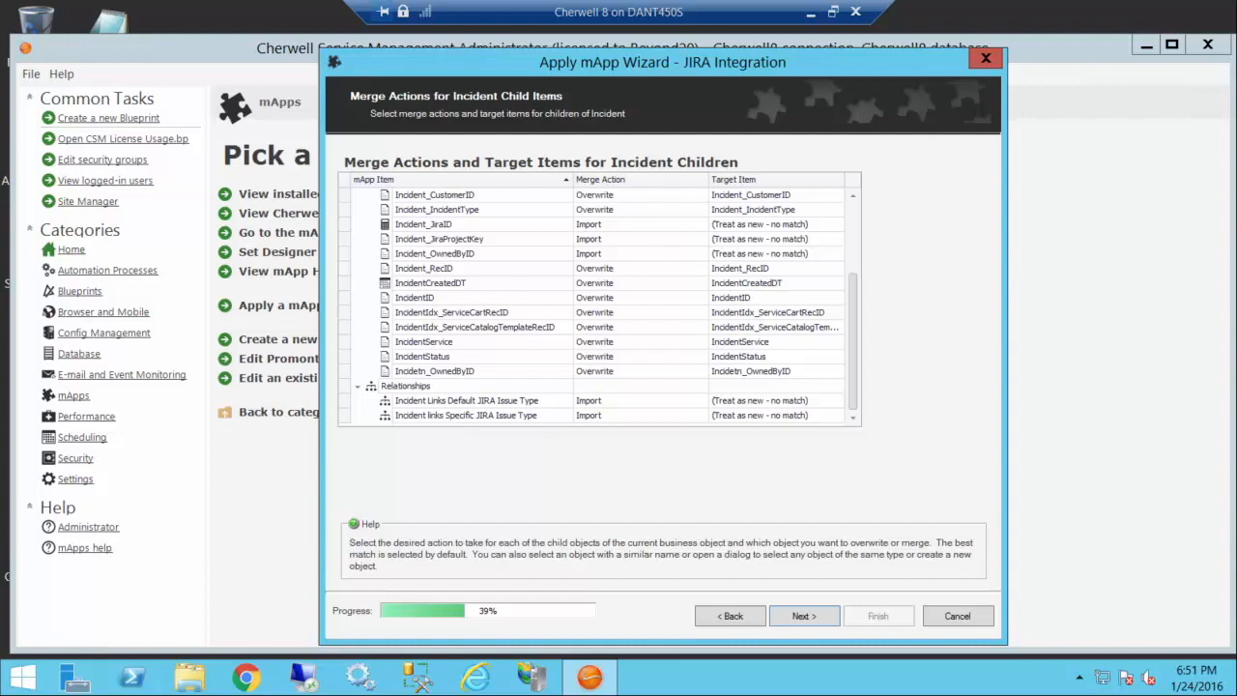
click(802, 617)
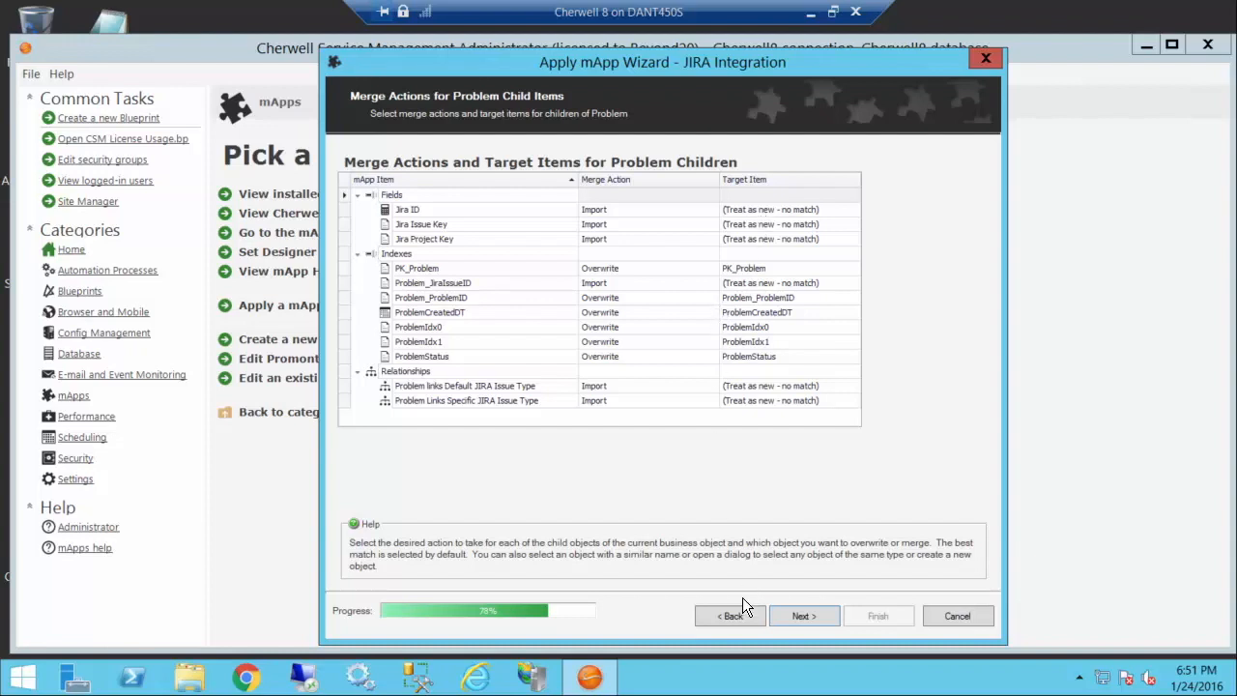
click(803, 616)
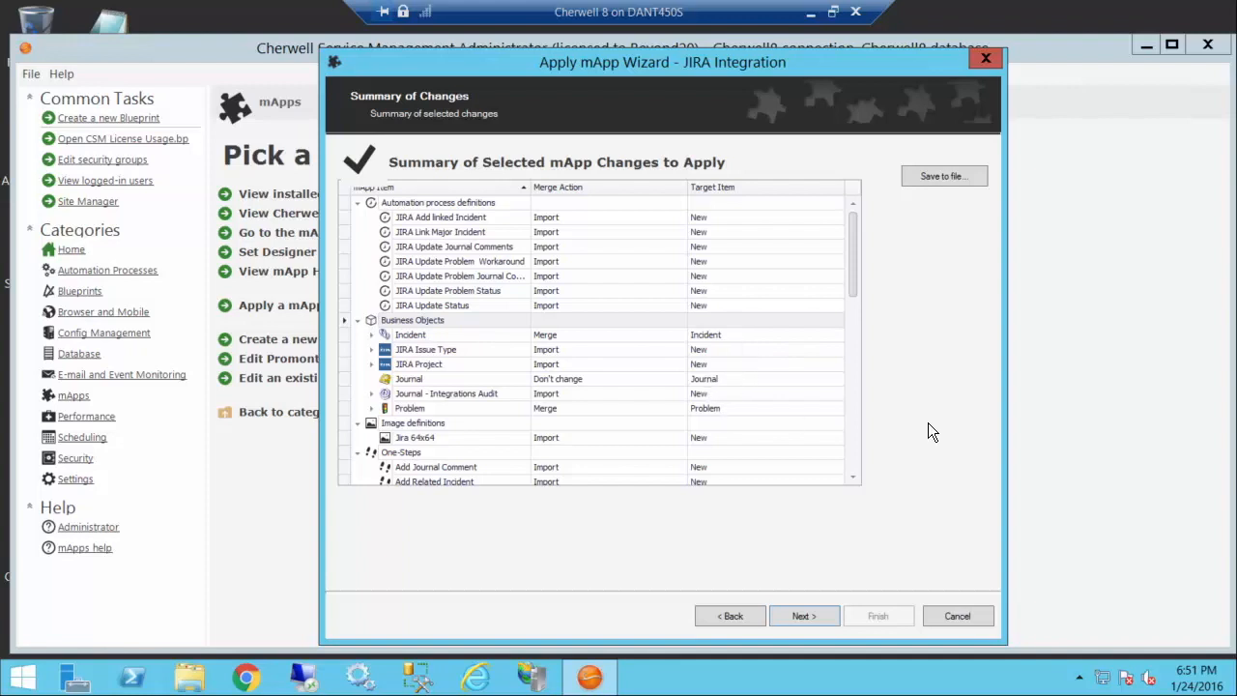
Step: Review the summary of mApp changes and finish the merge with the option to open a Blueprint for previewing them
scroll(1068, 421, down, 8)
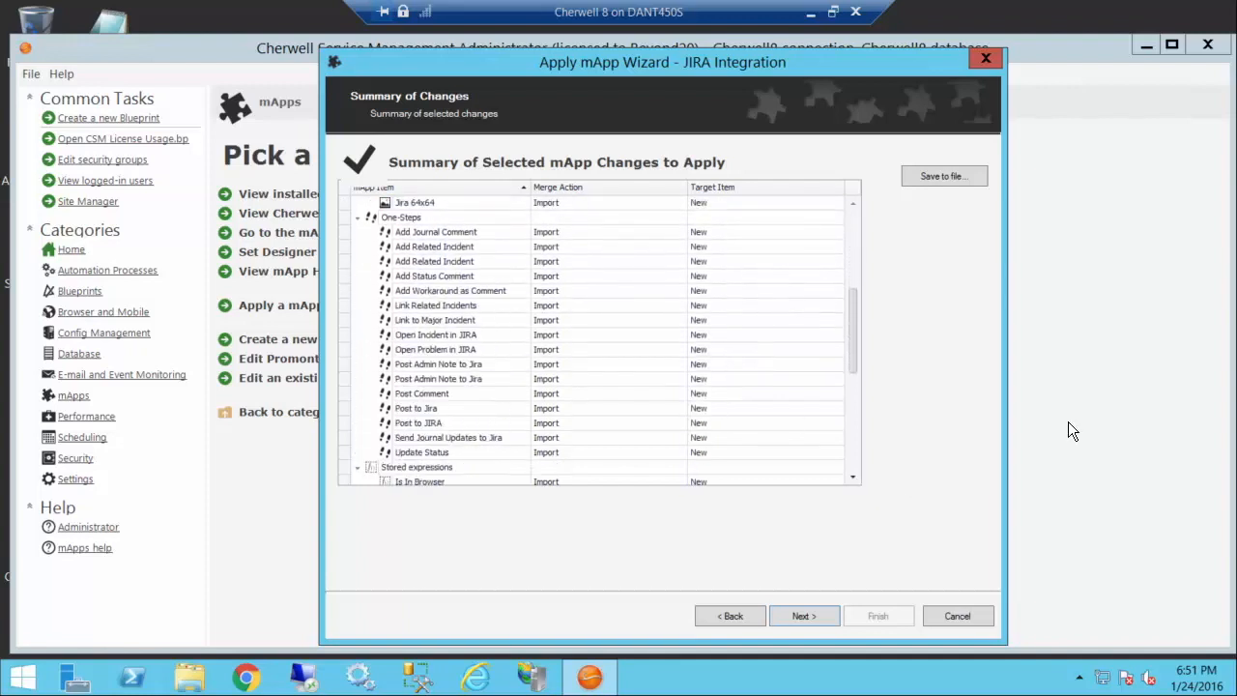
scroll(1068, 421, down, 5)
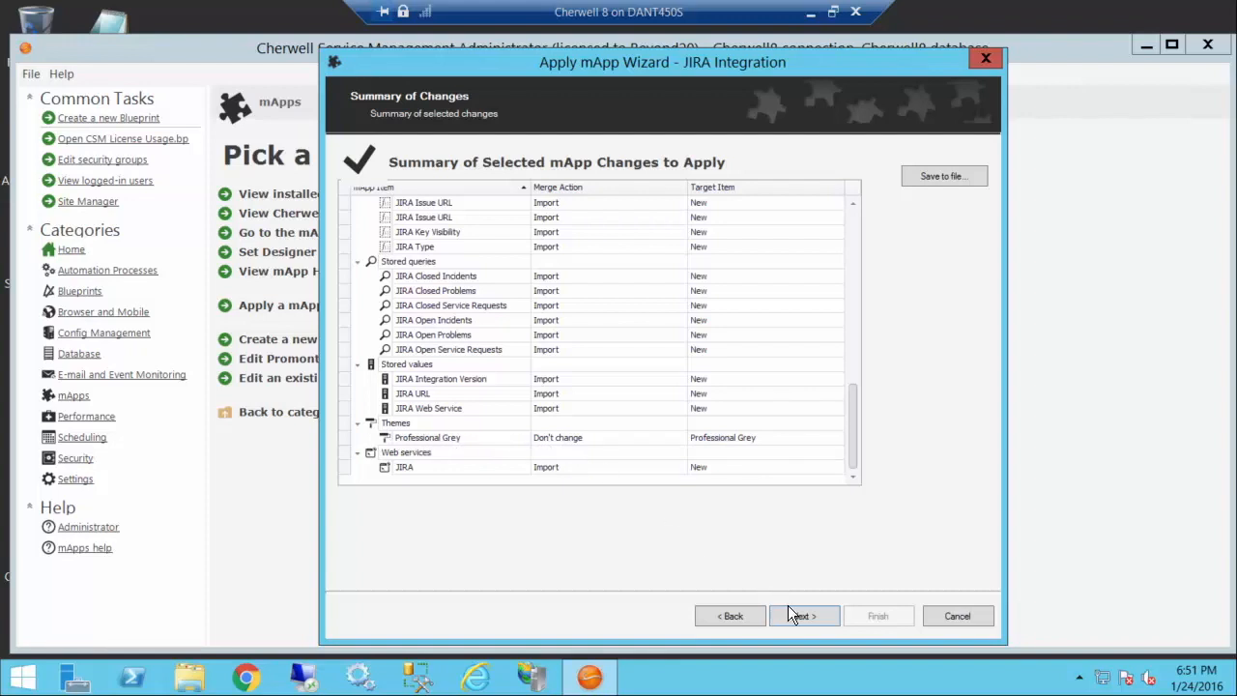
key(Return)
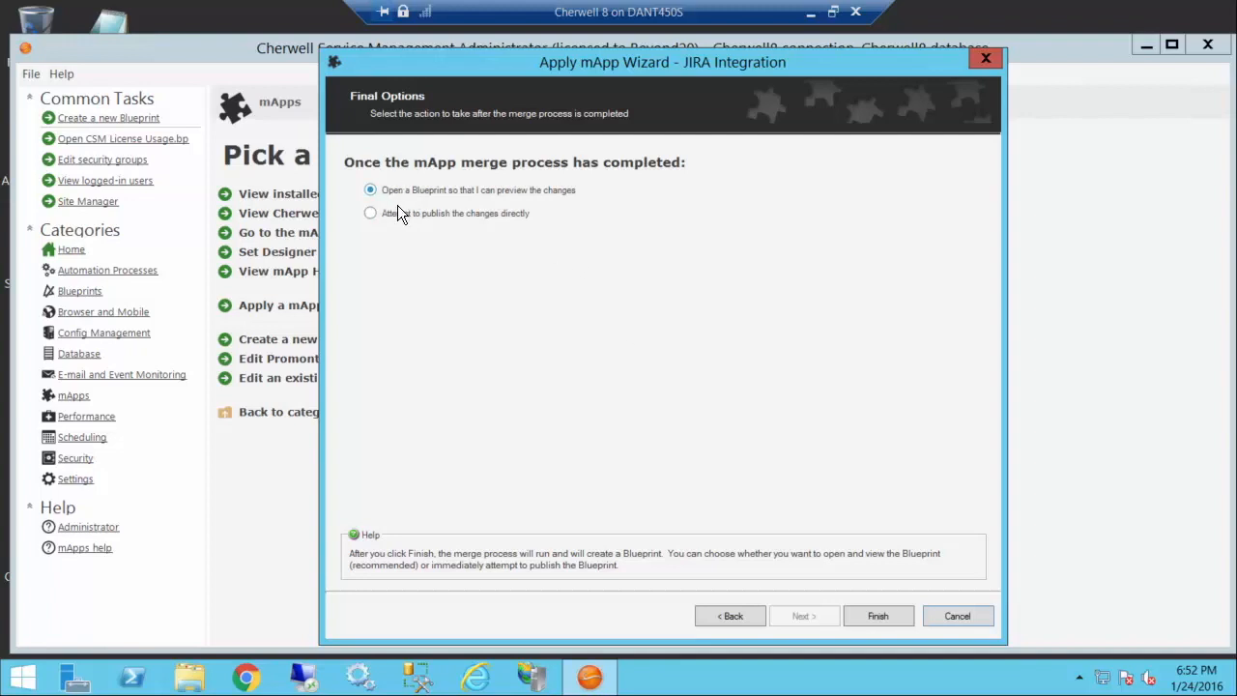
click(879, 618)
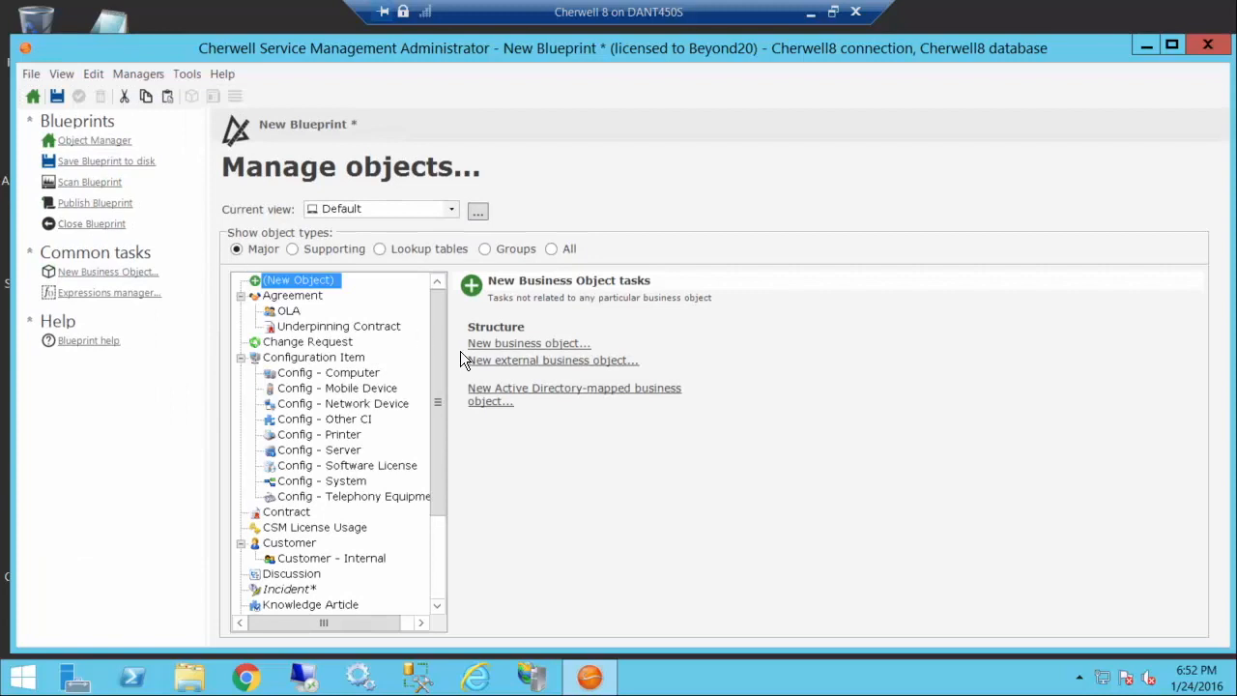
Step: Examine the Blueprint's major, supporting and lookup table objects for the items changed or added by the JIRA mApp
drag(439, 337, 436, 454)
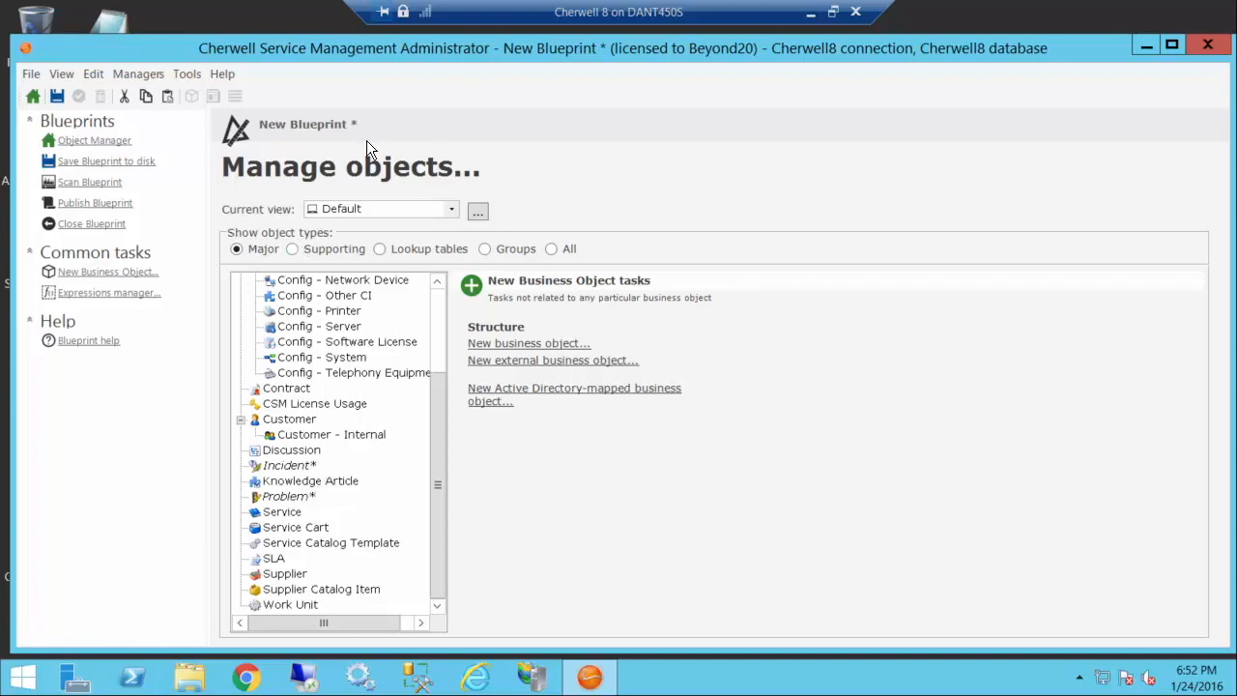
click(333, 249)
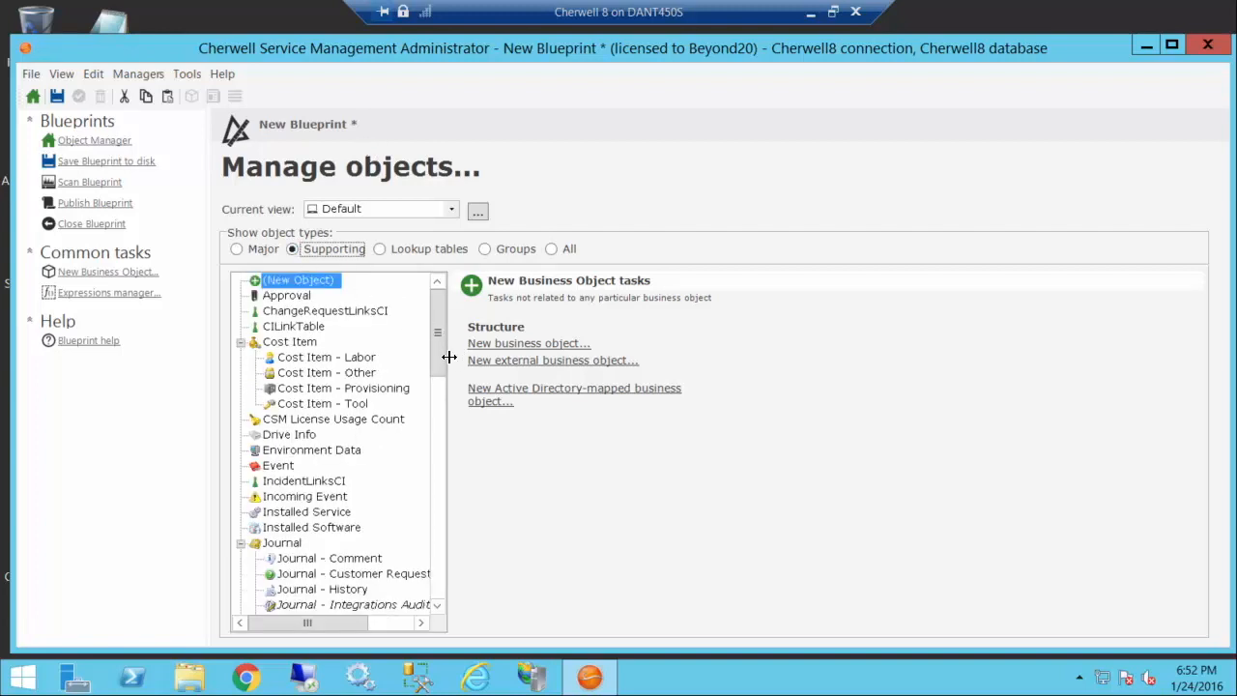
drag(442, 364, 441, 408)
click(301, 435)
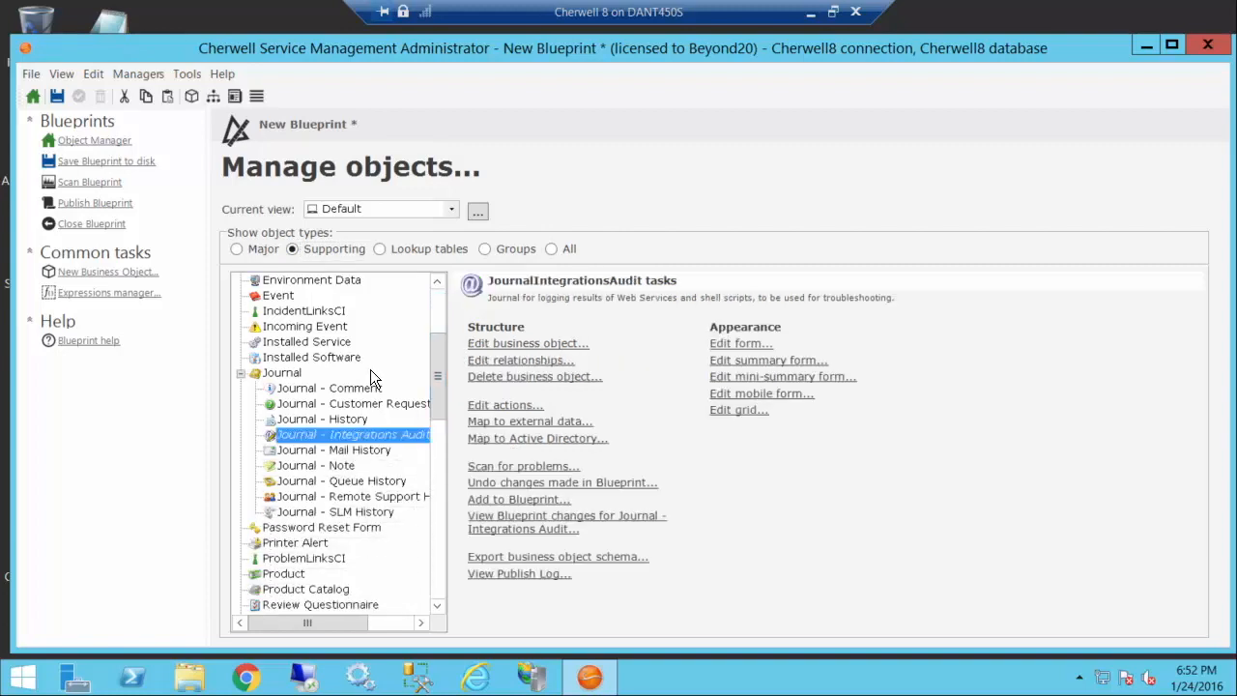
drag(448, 435, 490, 592)
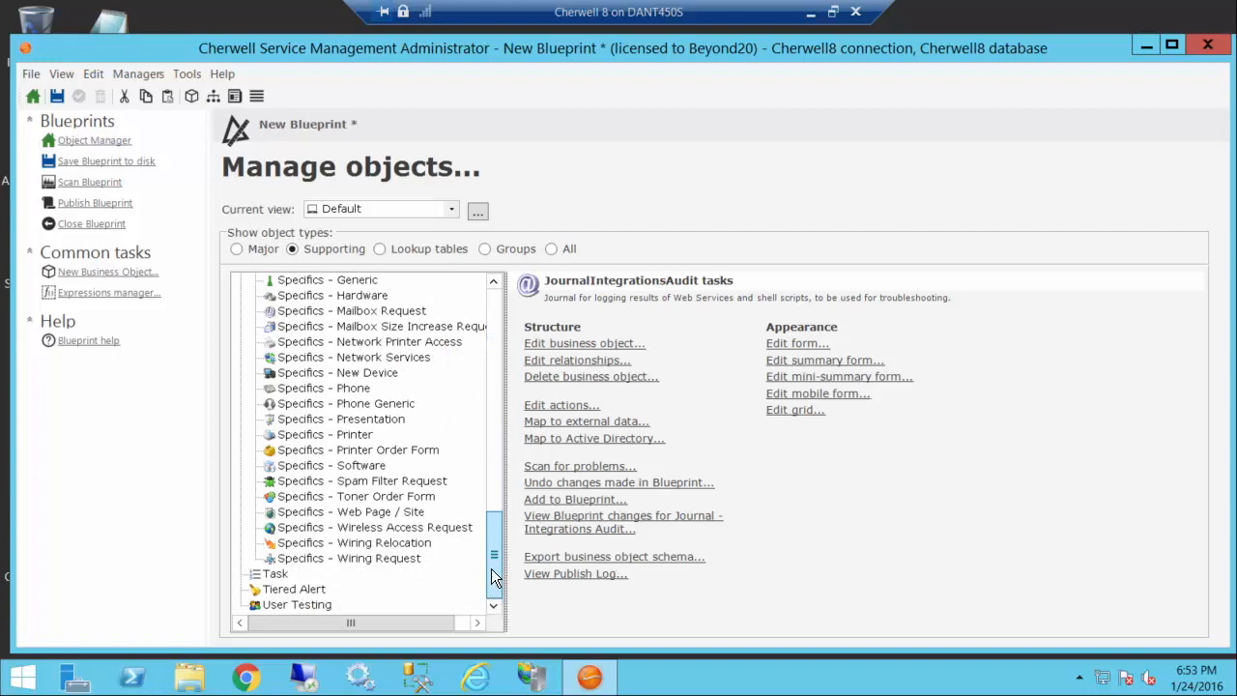
click(379, 246)
drag(489, 307, 445, 444)
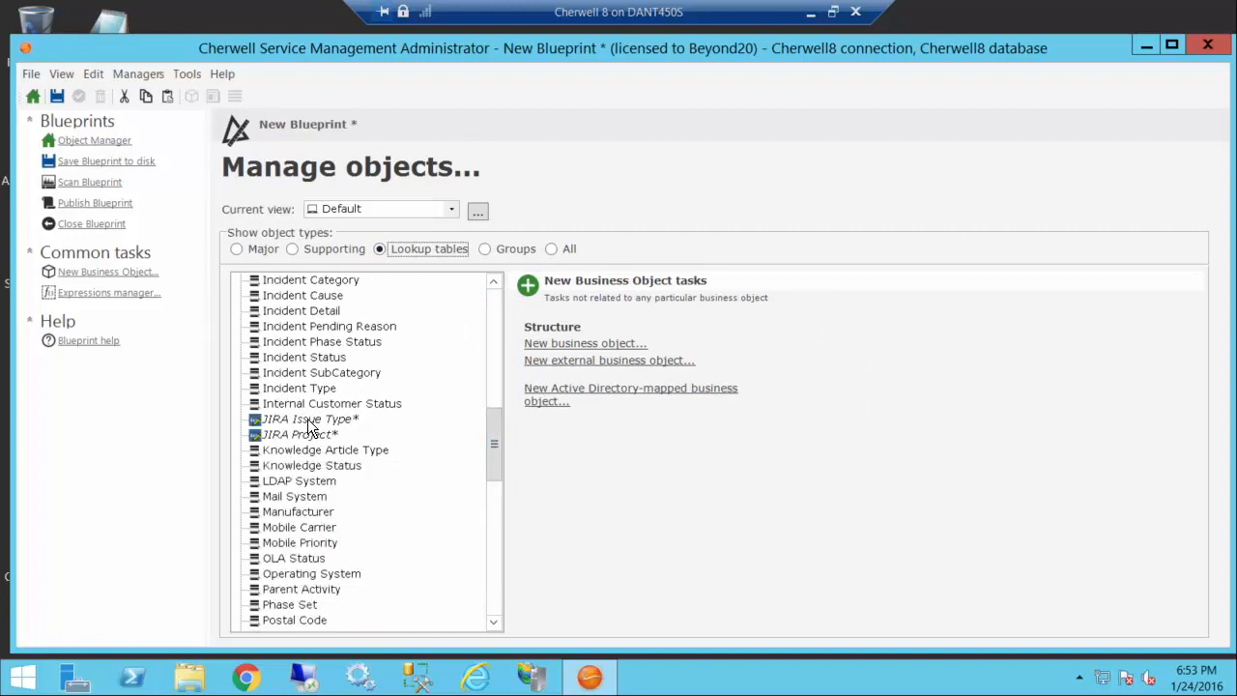
drag(500, 433, 493, 283)
Step: Publish the Blueprint with the default publishing options, saving it as "Jira Integration" in the JIRA Integration folder
click(83, 206)
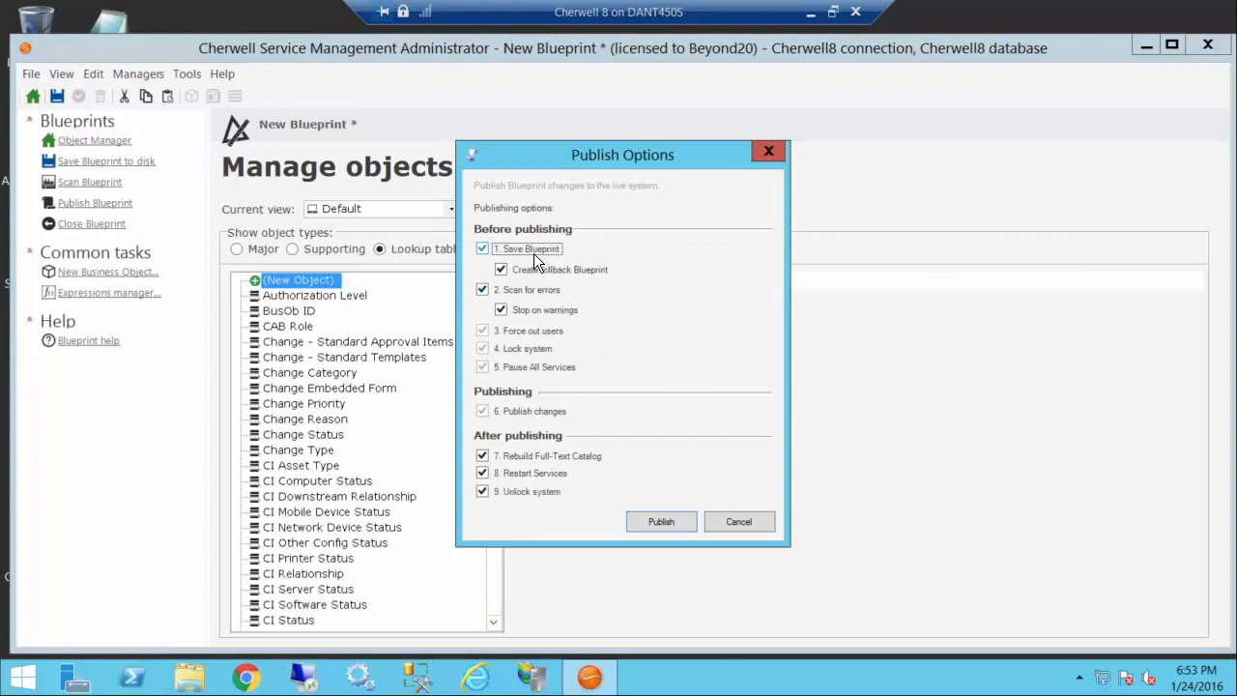
click(657, 523)
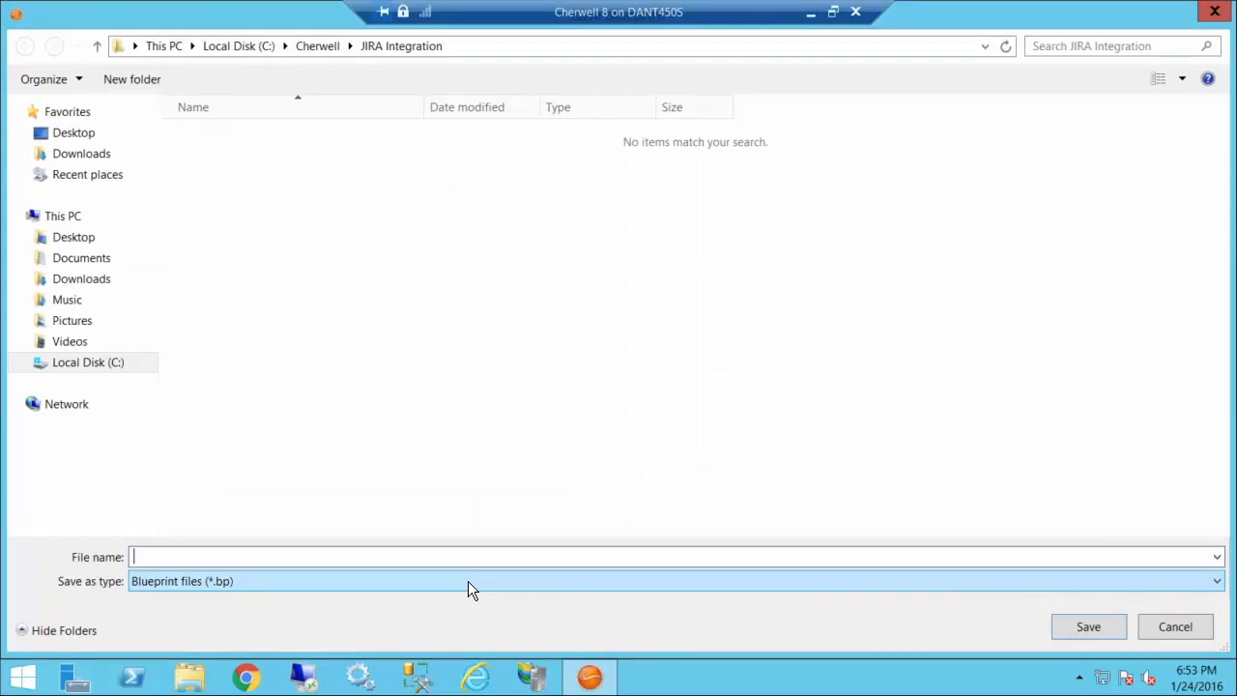
text(Jira Integration)
key(Return)
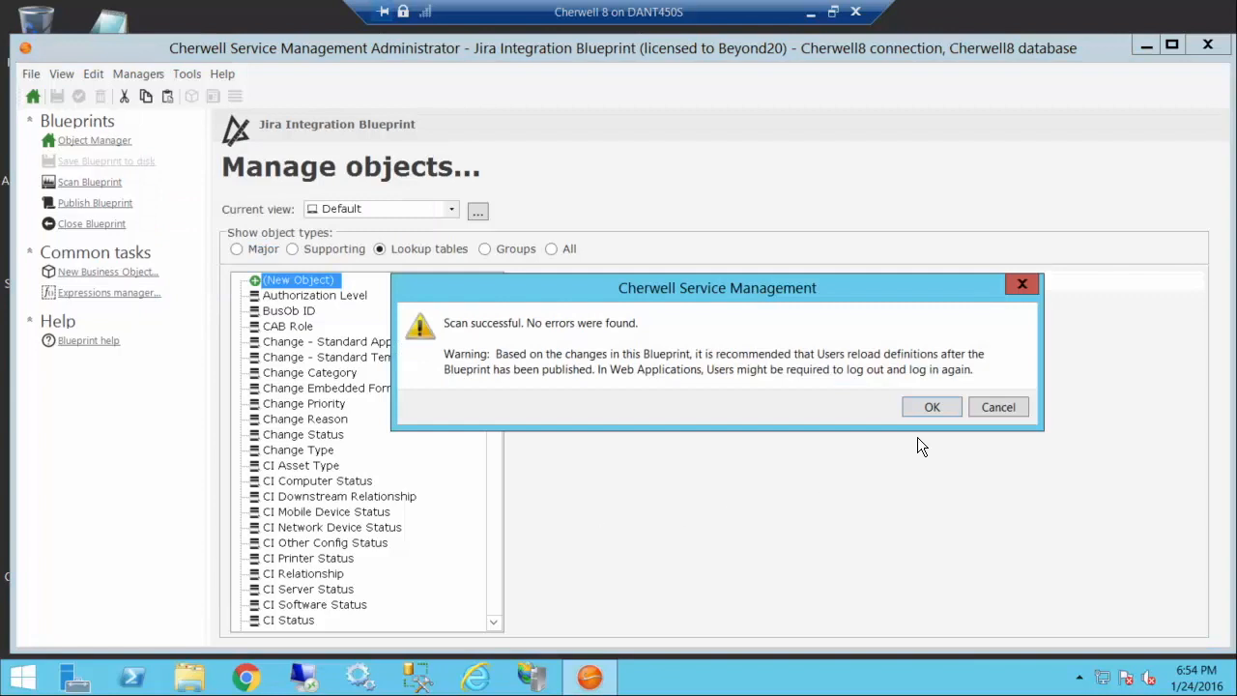
key(Return)
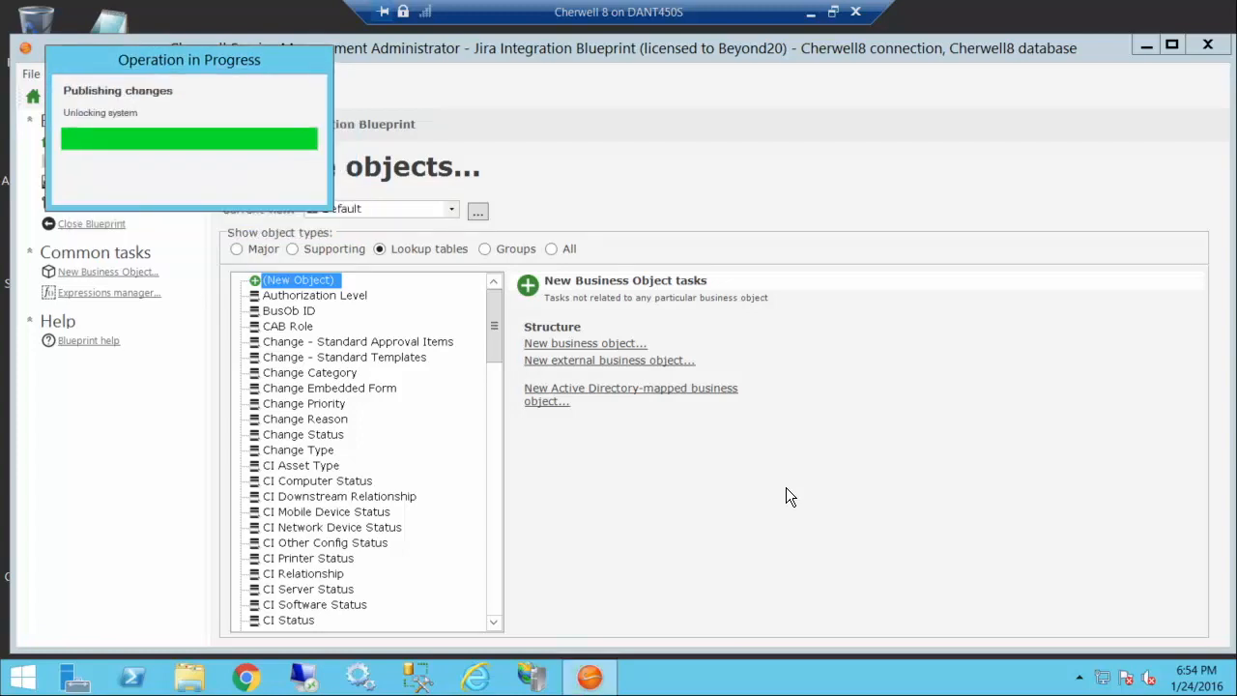
click(891, 374)
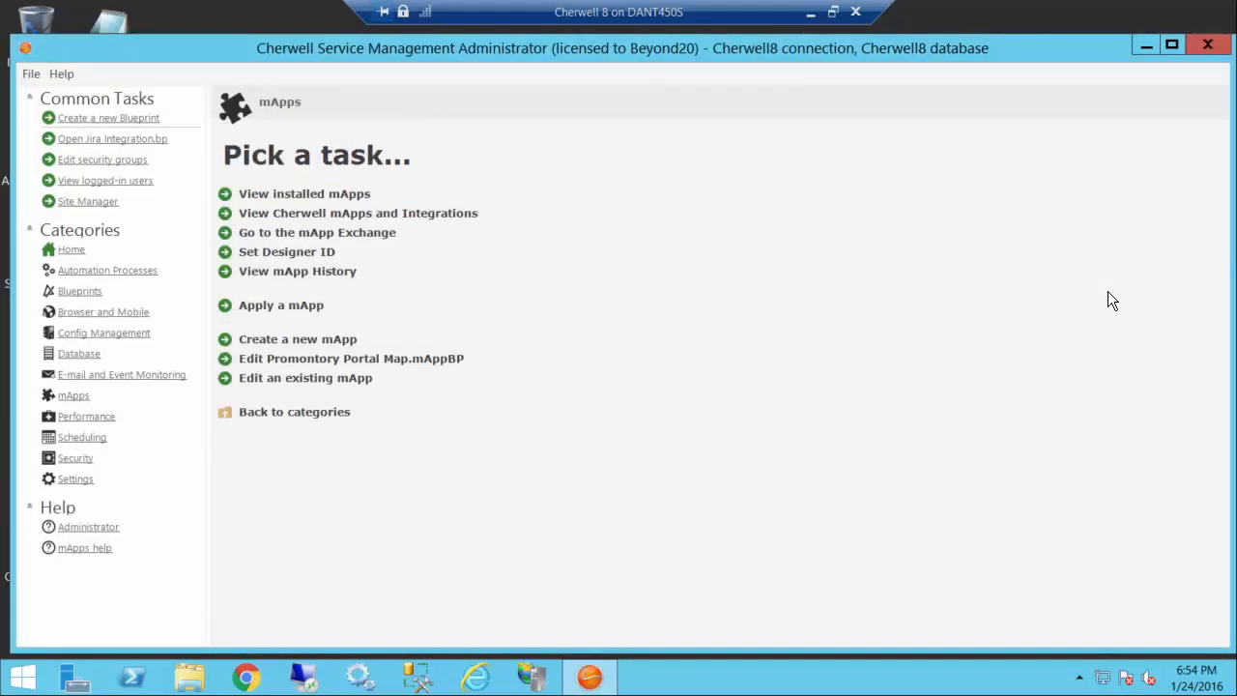